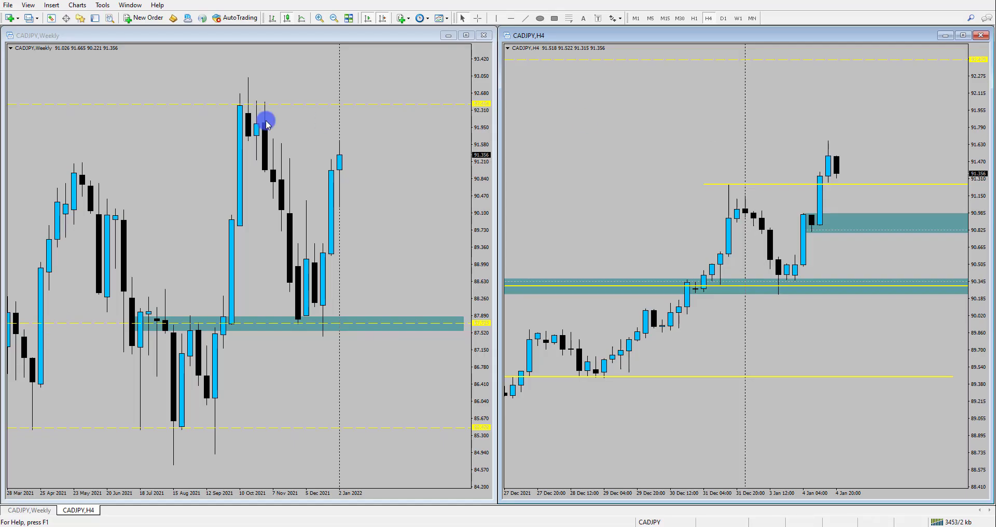
- Activate the CADJPY,Weekly chart window once the Blueberry Markets intro finishes
click(221, 124)
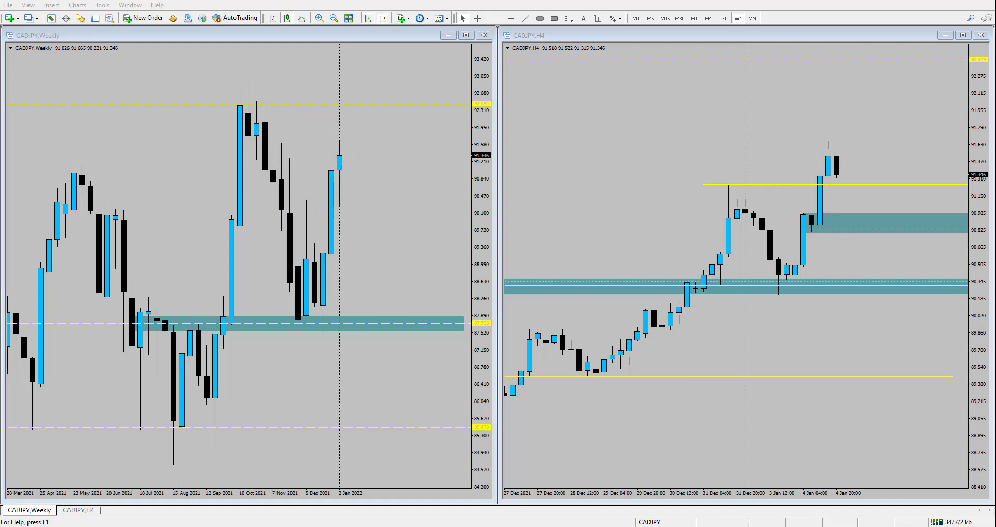
- Circle the weekly October highs in pink and draw a line across them
mouse_move(267, 92)
mouse_down()
mouse_move(223, 98)
mouse_move(273, 107)
mouse_move(276, 95)
mouse_up()
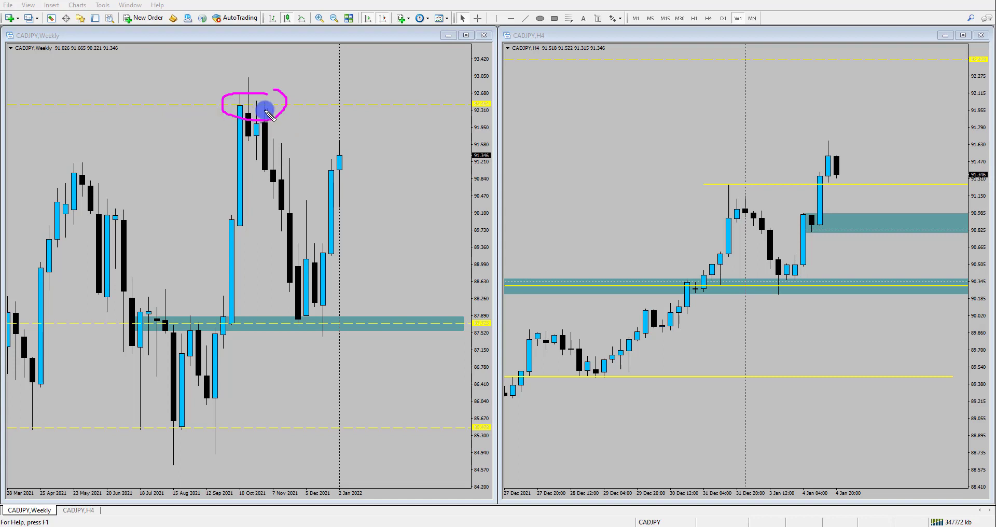
mouse_move(248, 108)
mouse_down()
mouse_move(267, 101)
mouse_move(231, 106)
mouse_up()
drag(374, 150, 382, 143)
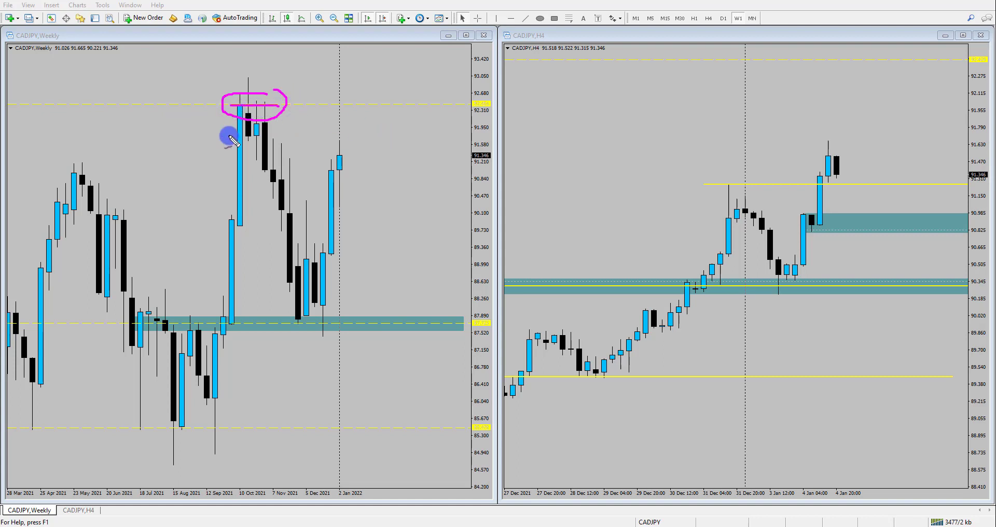
- Draw pink arrows from the highs down to the teal zone and back upward
drag(255, 106, 297, 299)
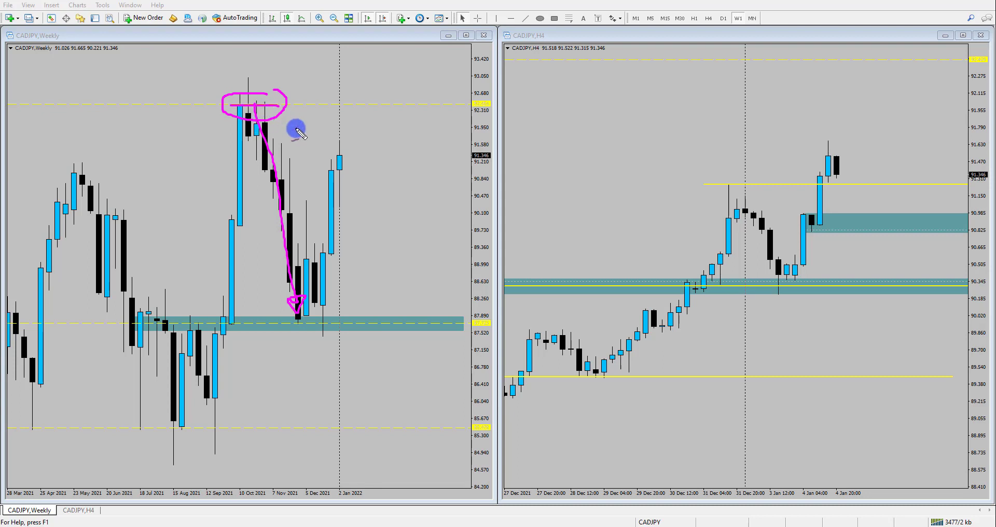
drag(351, 147, 355, 107)
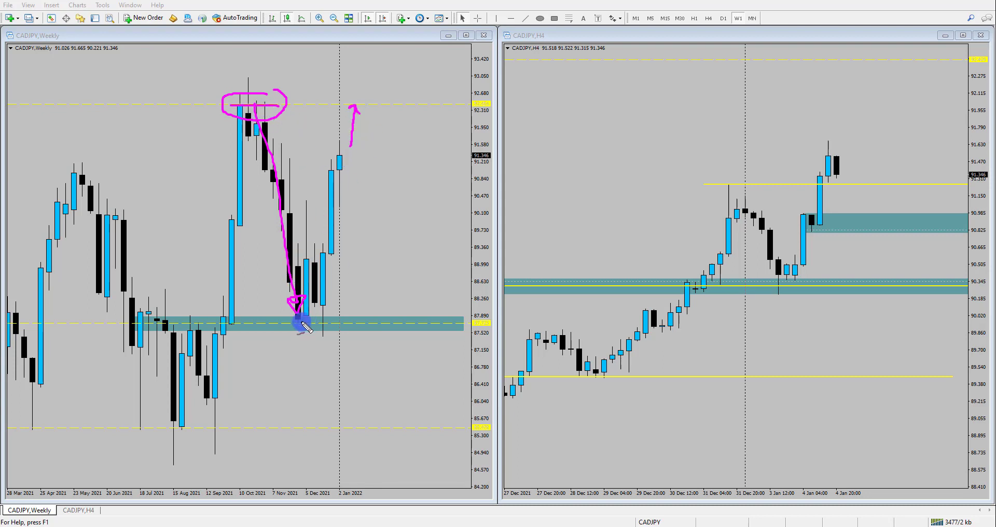
drag(315, 296, 369, 151)
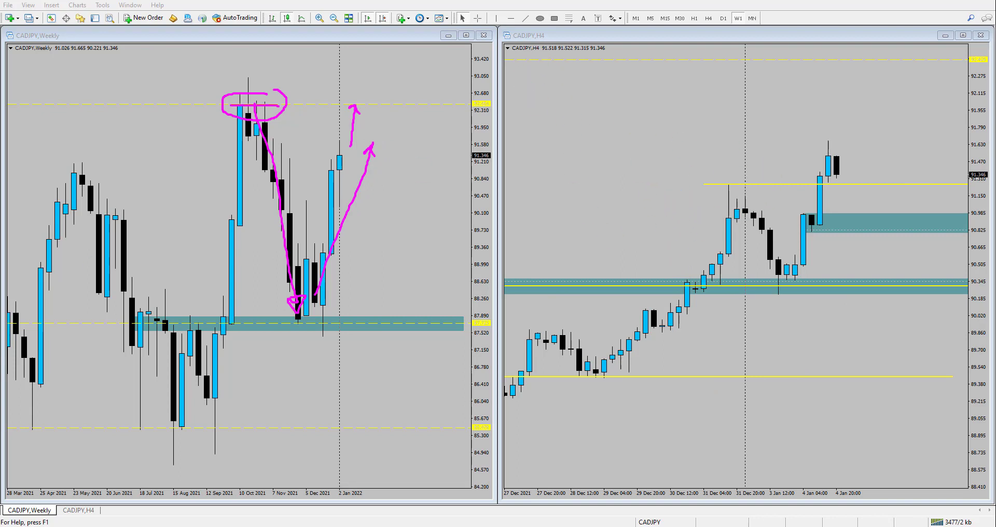
- Clear the weekly marks, zoom out the H4 chart and trace its rally from the lower teal zone
click(611, 146)
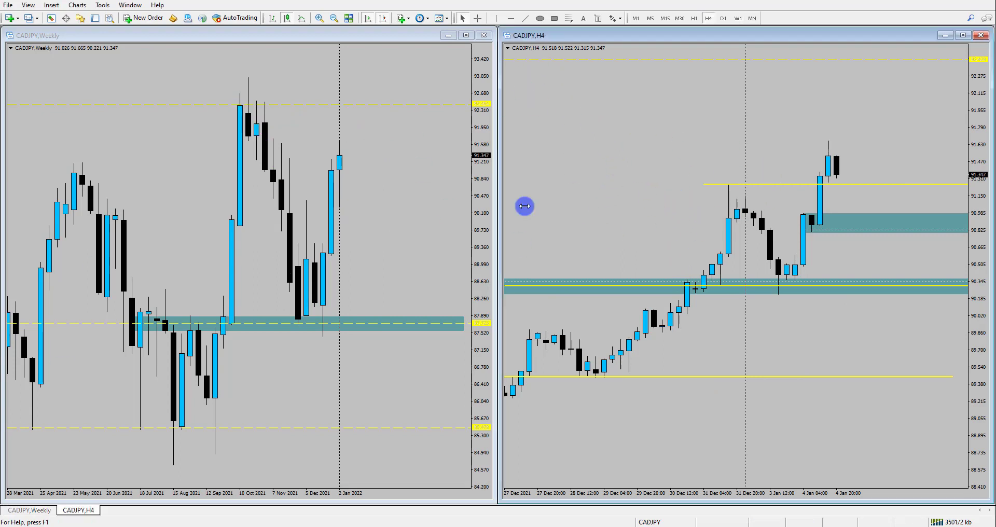
click(335, 19)
drag(966, 95, 971, 102)
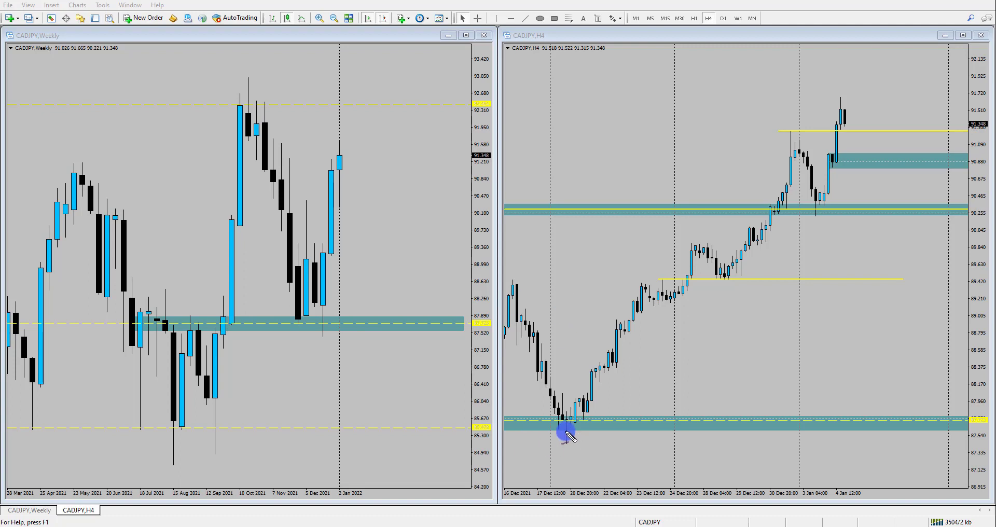
mouse_move(557, 428)
mouse_down()
mouse_move(561, 402)
mouse_move(597, 406)
mouse_move(657, 286)
mouse_move(695, 244)
mouse_move(722, 289)
mouse_move(803, 153)
mouse_move(830, 163)
mouse_move(845, 110)
mouse_up()
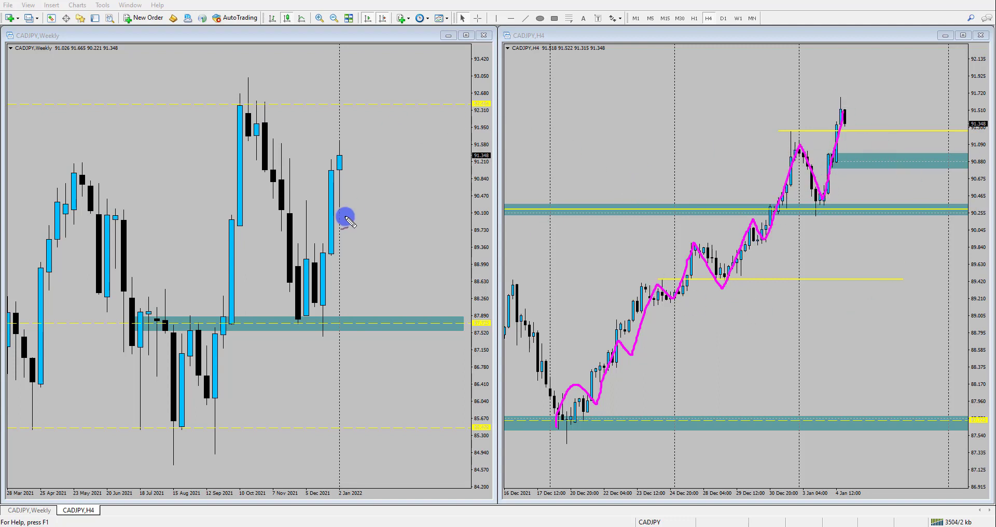
- Sketch a weekly rise and pullback, plus H4 drops to the upper teal zone and 89.42 line
drag(329, 270, 406, 134)
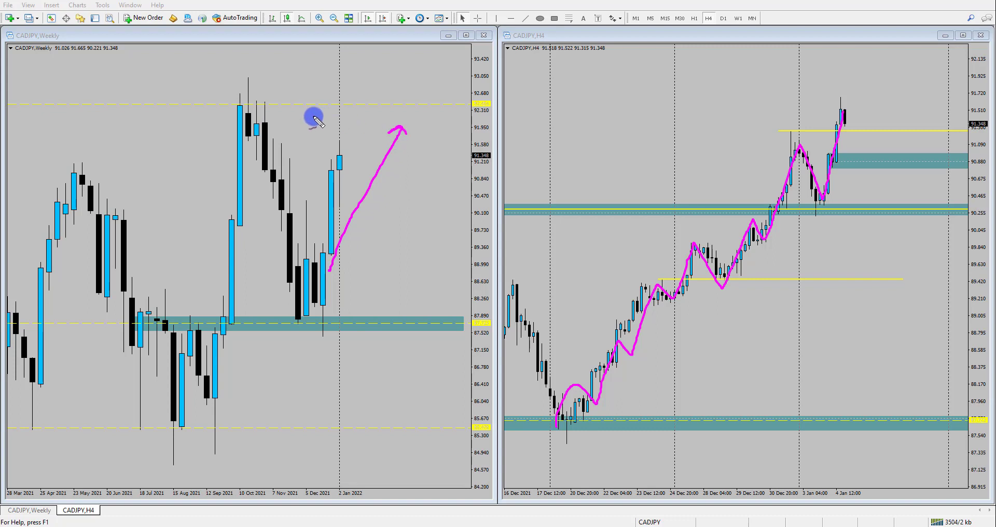
drag(263, 111, 299, 111)
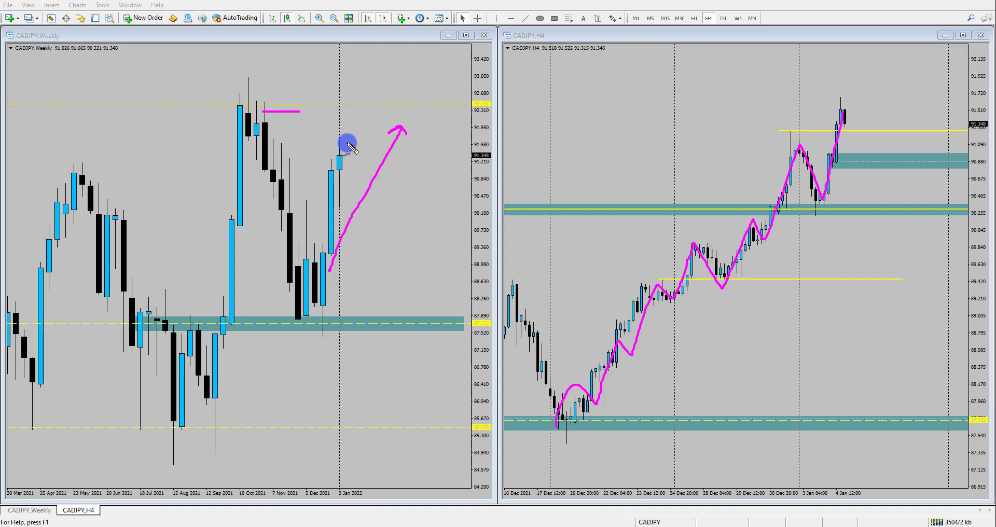
mouse_move(348, 143)
mouse_down()
mouse_move(363, 160)
mouse_move(375, 151)
mouse_move(388, 190)
mouse_up()
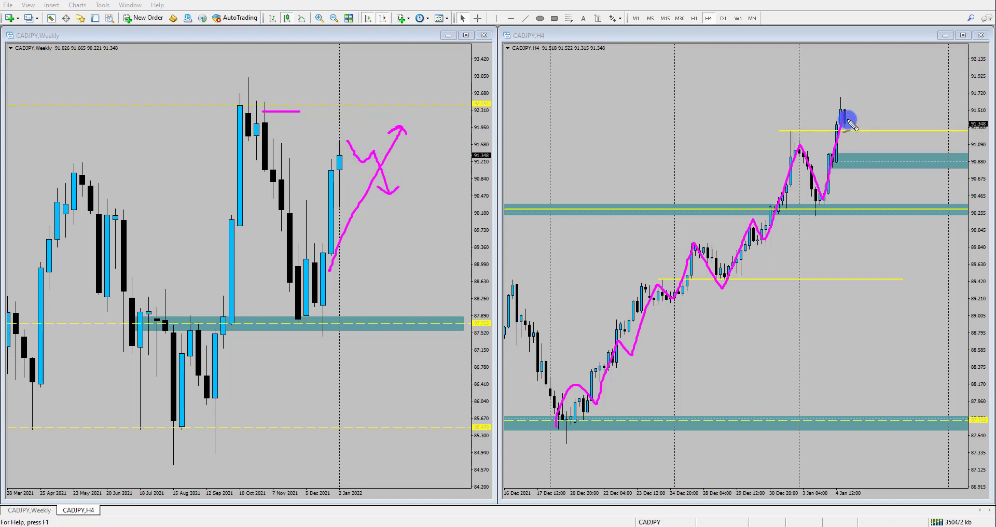
mouse_move(846, 113)
mouse_down()
mouse_move(852, 222)
mouse_move(888, 270)
mouse_move(890, 255)
mouse_up()
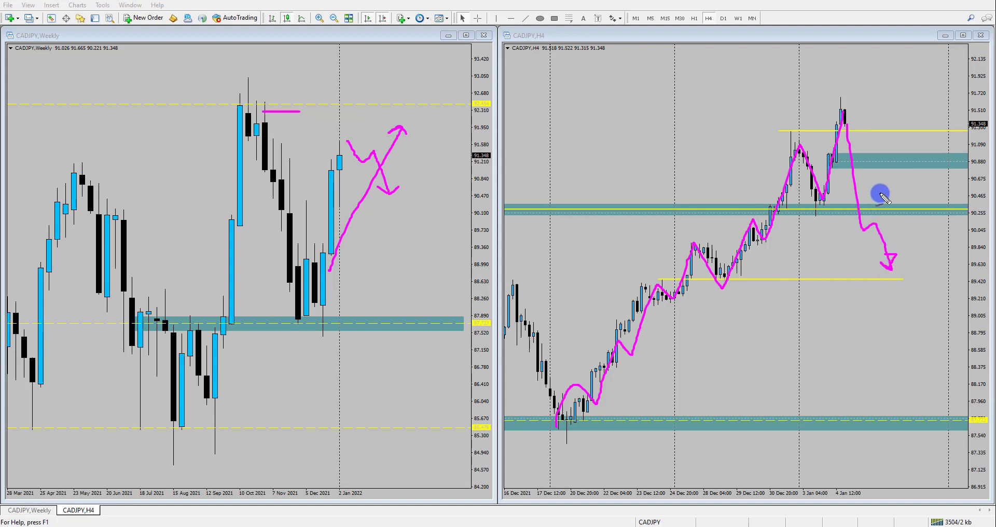
drag(876, 127, 880, 167)
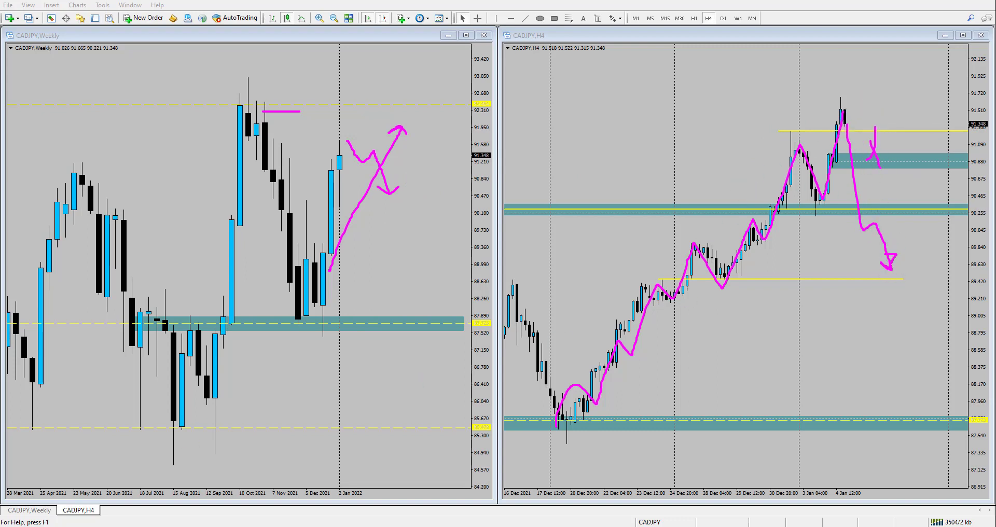
- Erase all pink annotations and compress the H4 price scale
key(Escape)
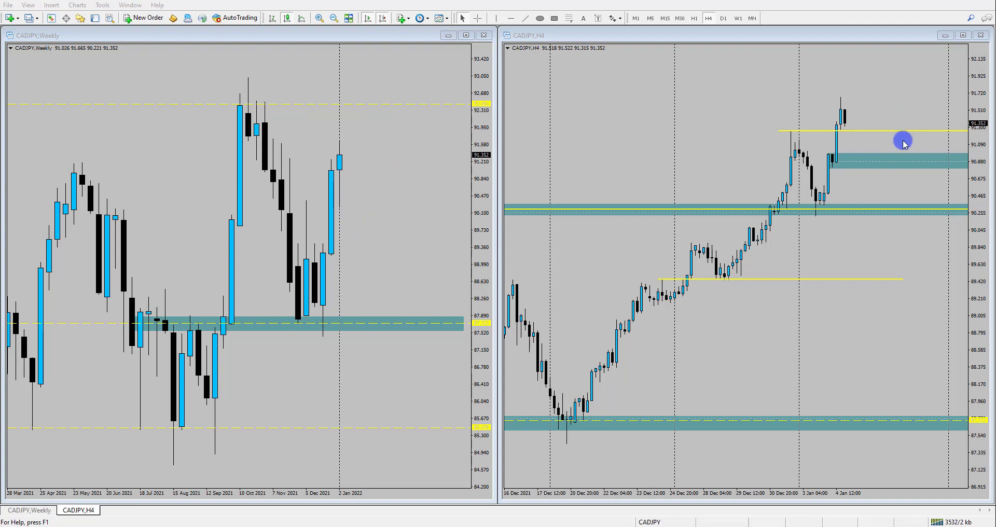
drag(971, 89, 979, 107)
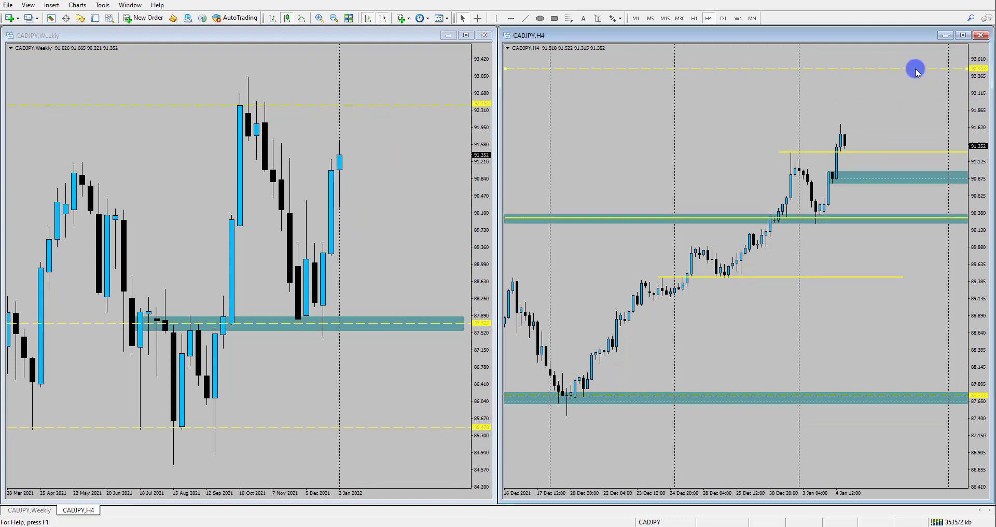
drag(916, 72, 934, 73)
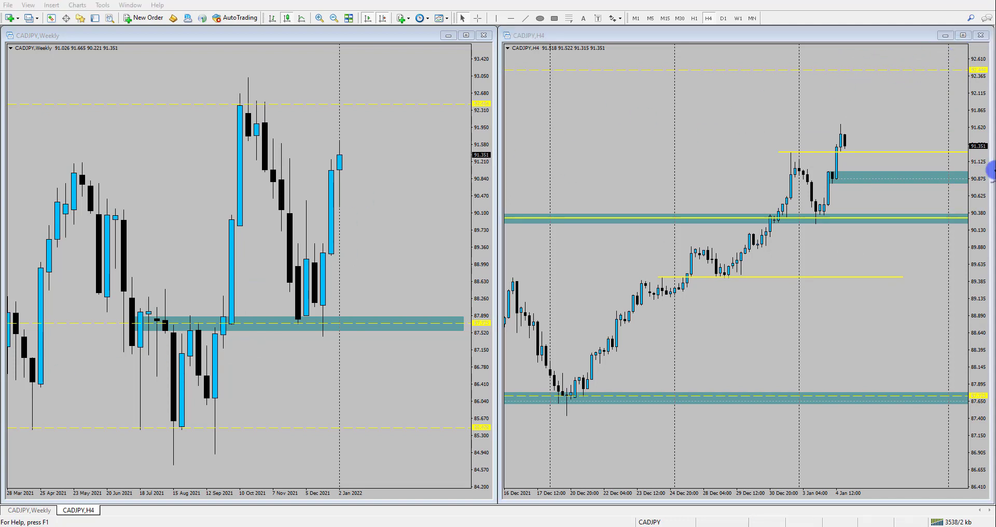
drag(854, 154, 867, 178)
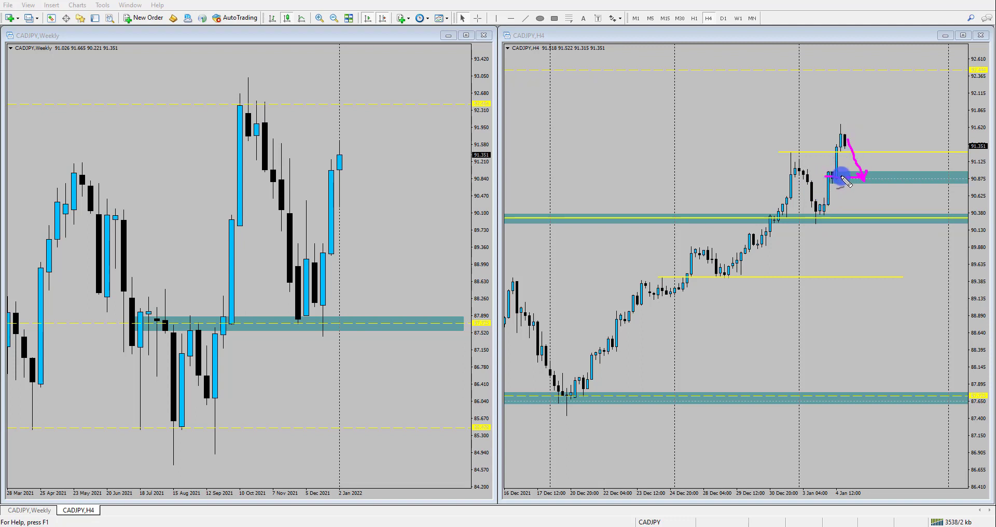
- Zoom the H4 chart in twice and fit the price scale to the candles since 27 Dec
click(671, 195)
click(316, 19)
drag(980, 204, 984, 209)
drag(989, 116, 985, 111)
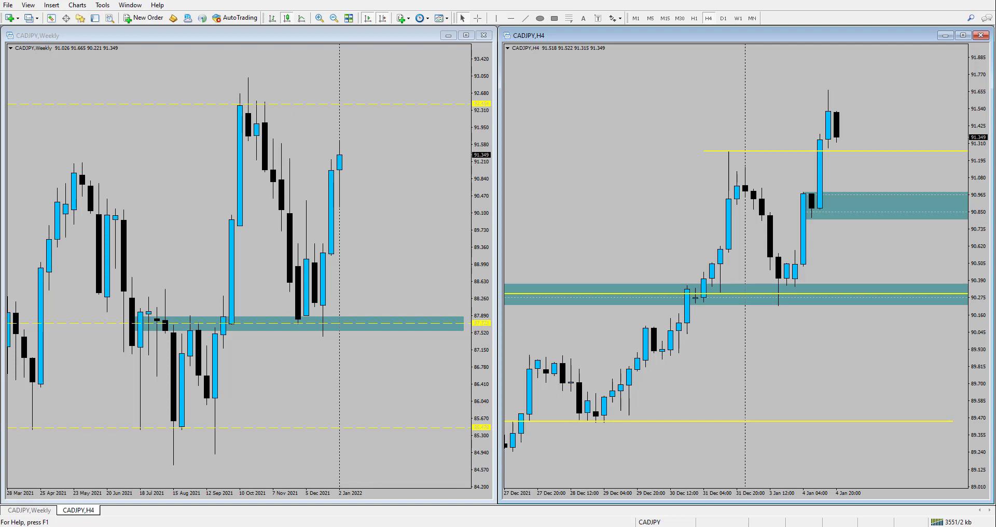
- Box the 4 Jan 04:00 H4 candles, then draw a dip to the upper teal zone and a rally higher
drag(787, 193, 823, 211)
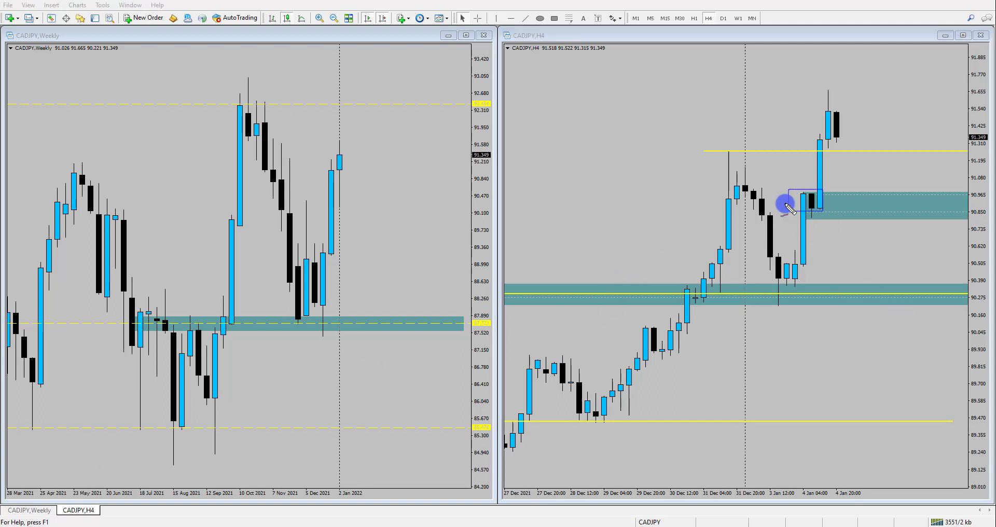
mouse_move(812, 263)
mouse_down()
mouse_move(858, 129)
mouse_move(871, 133)
mouse_up()
drag(835, 137, 867, 197)
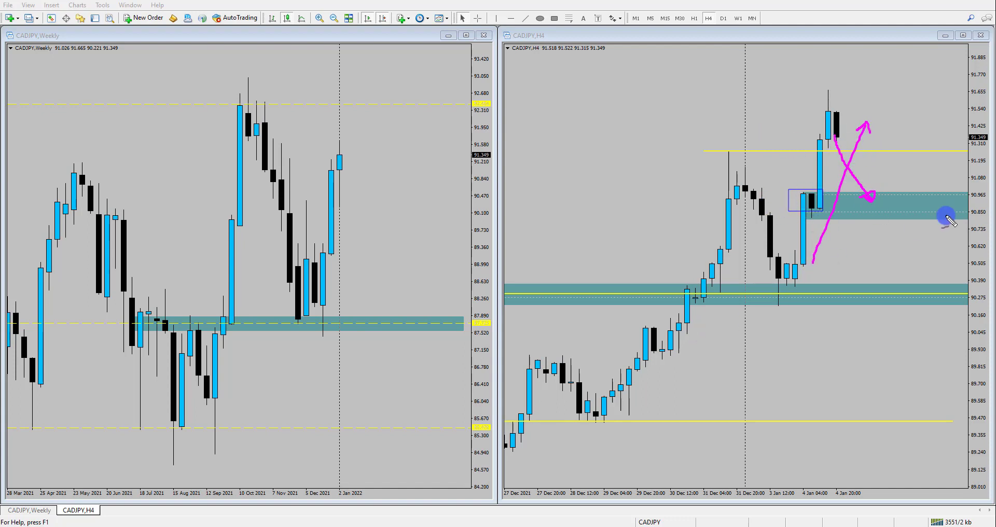
drag(810, 194, 902, 194)
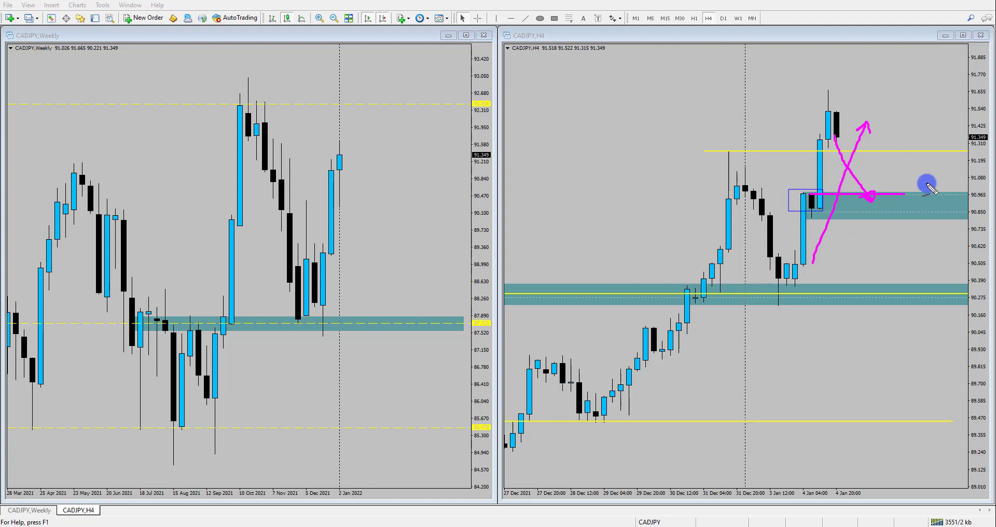
mouse_move(900, 208)
mouse_down()
mouse_move(923, 60)
mouse_move(944, 97)
mouse_up()
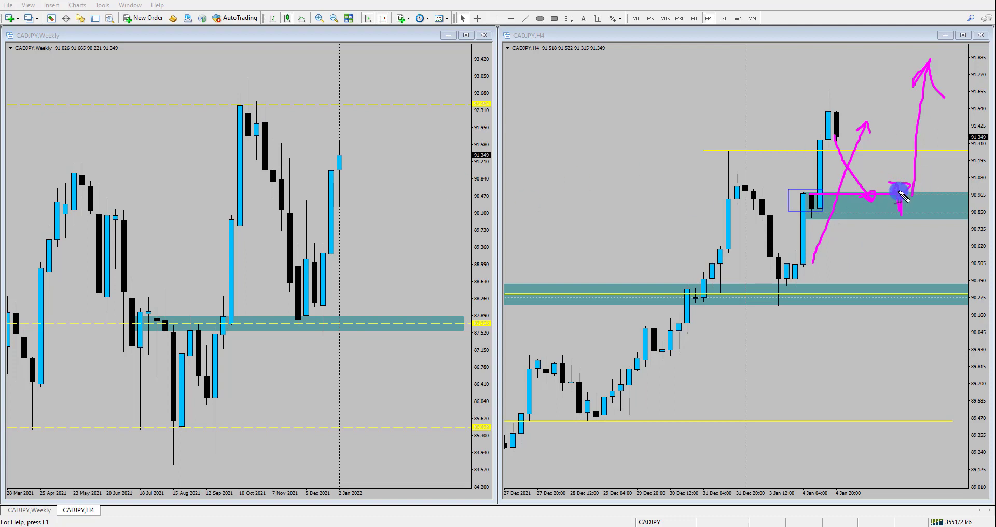
drag(370, 104, 359, 111)
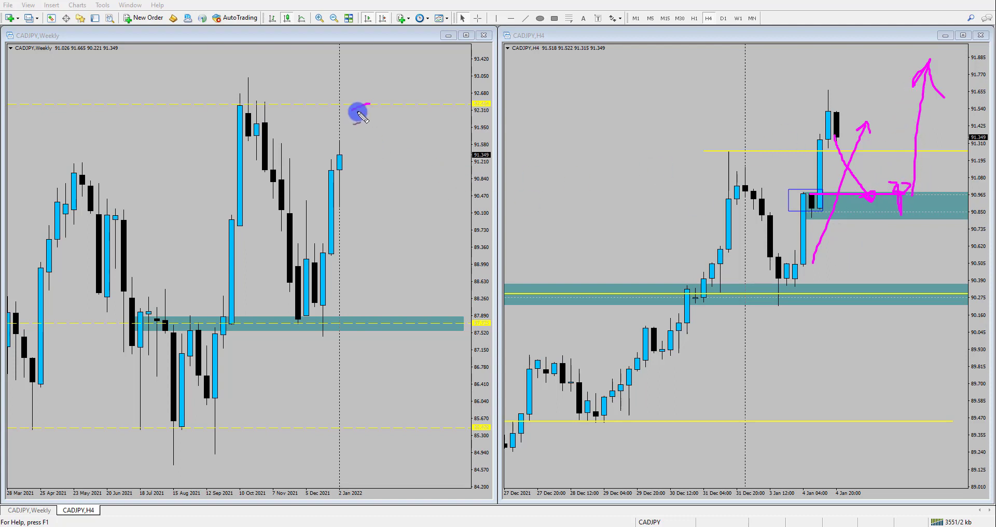